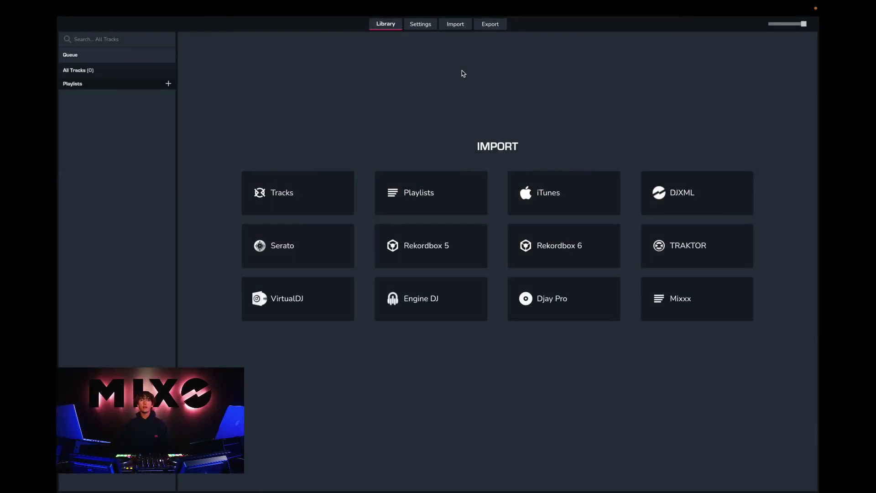
Import only the UK Rap playlist from the Rekordbox 6 library.
left_click(456, 25)
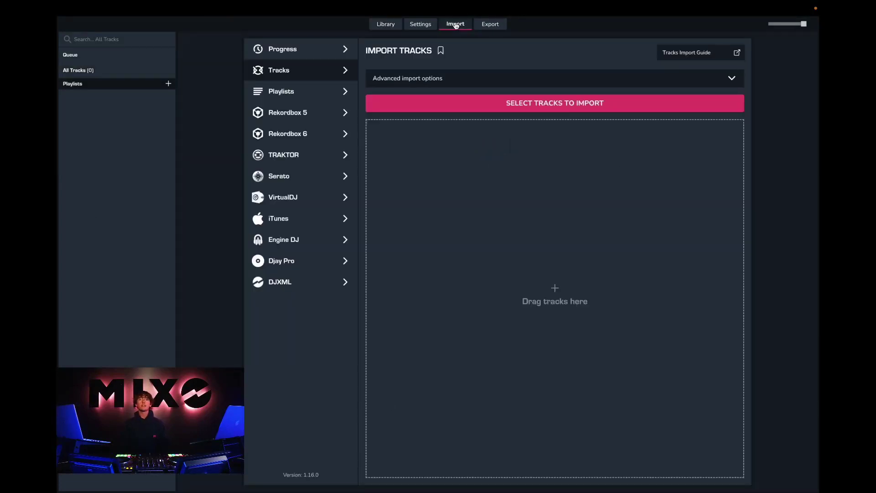
left_click(286, 134)
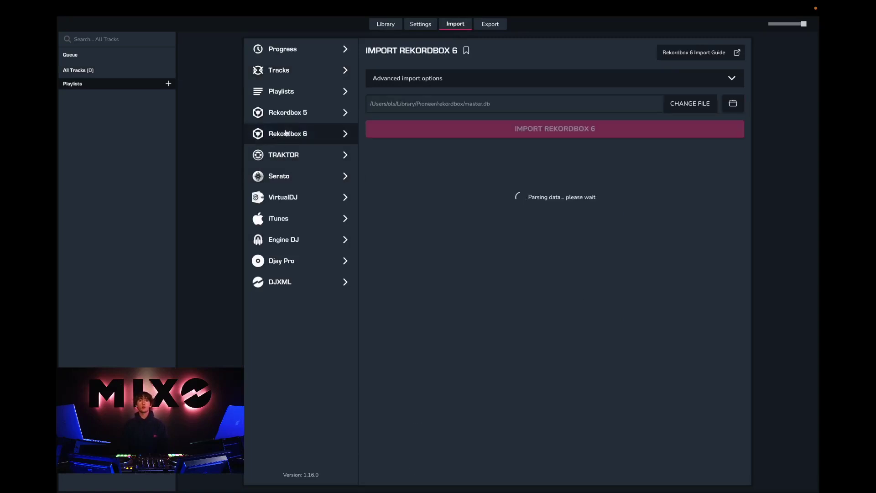
left_click(379, 158)
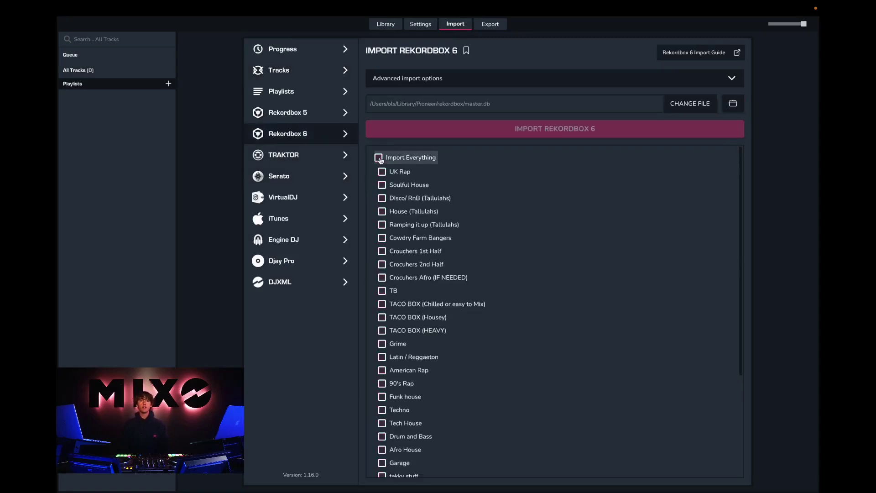
left_click(381, 172)
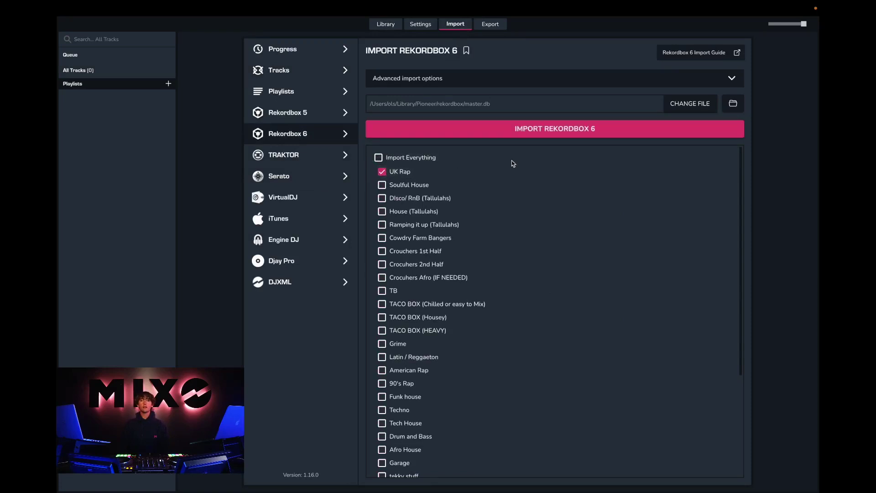
left_click(534, 130)
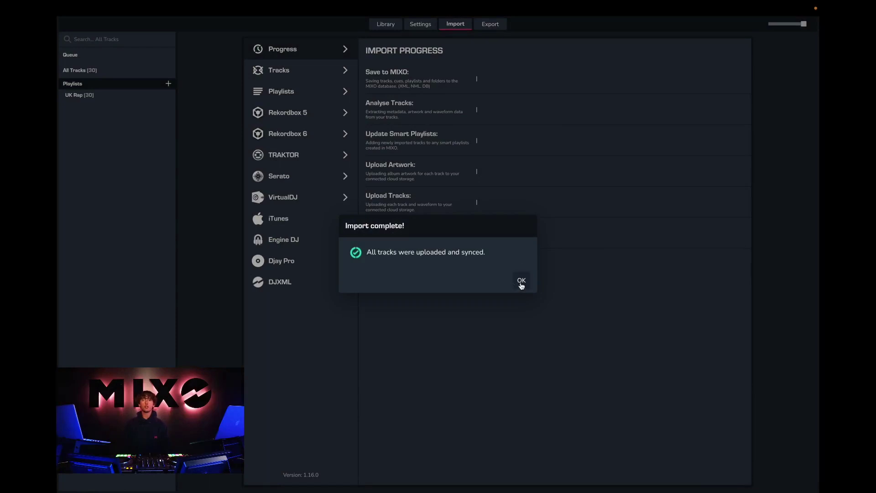
Dismiss the import notice, show the UK Rap playlist, and preview 6 For 6 (Dirty).
left_click(521, 281)
mouse_move(79, 94)
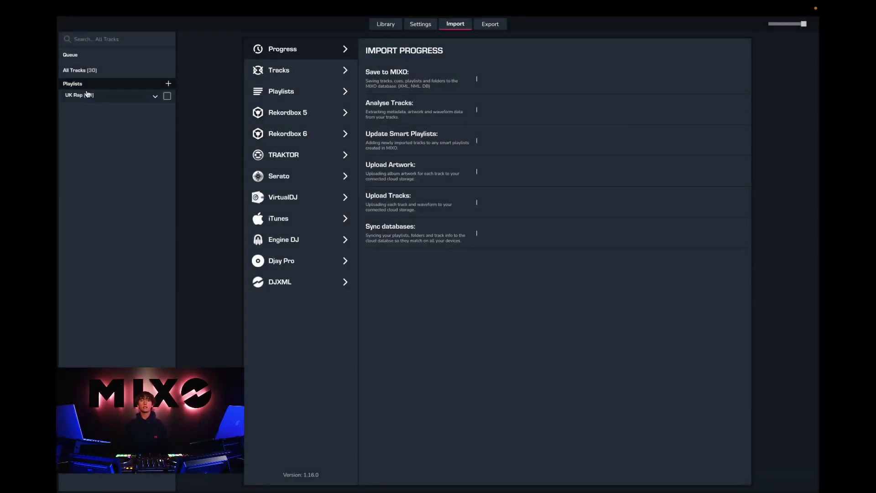
left_click(94, 96)
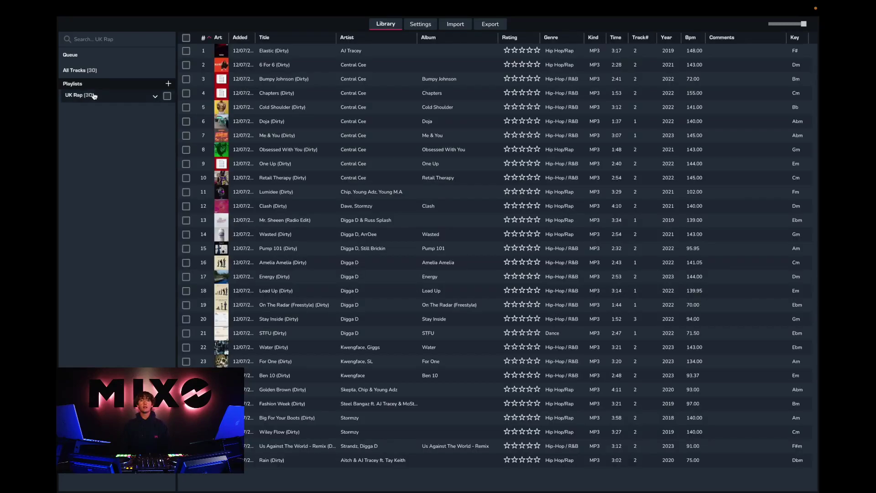
double_click(264, 66)
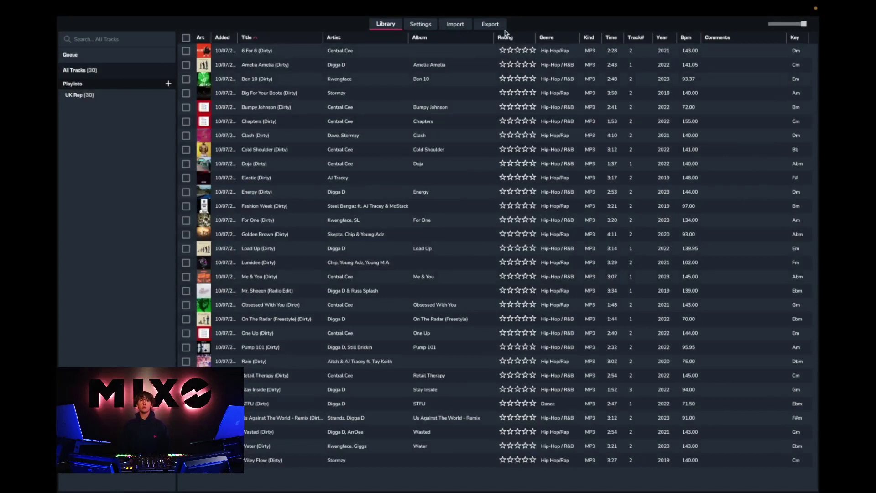
Export everything including the UK Rap playlist to a TRAKTOR collection.
left_click(489, 24)
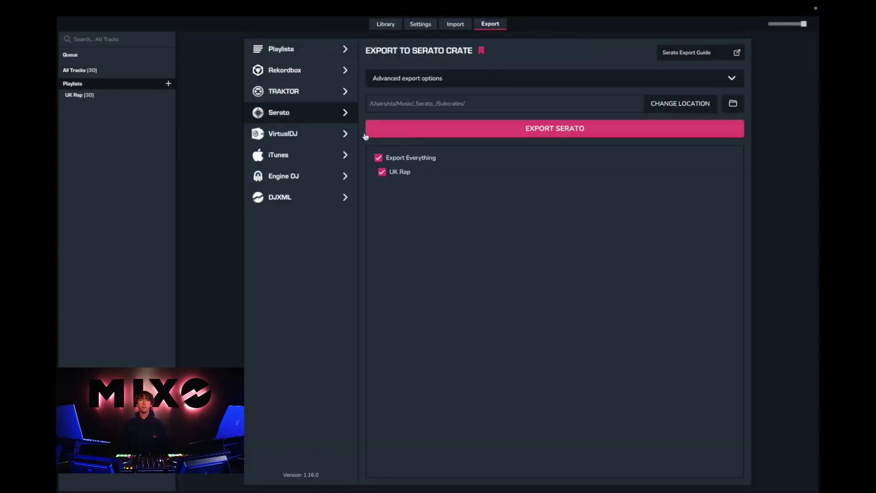
left_click(279, 91)
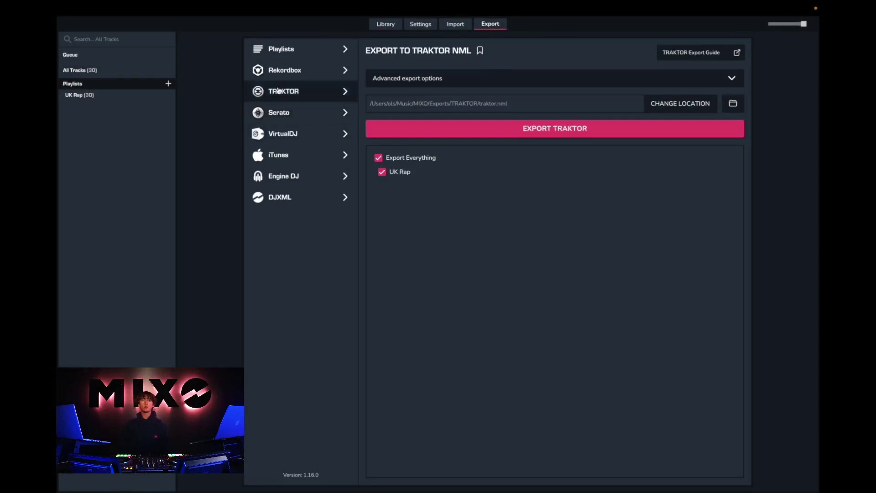
left_click(378, 158)
left_click(382, 172)
left_click(567, 128)
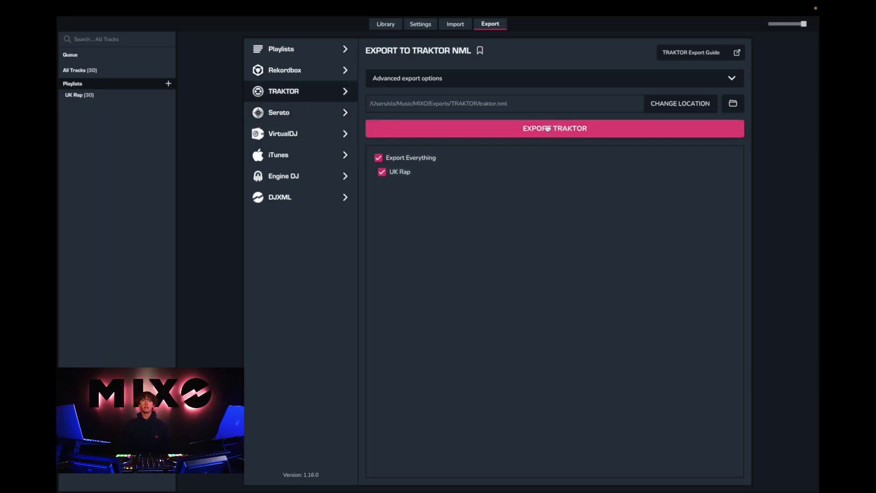
left_click(547, 129)
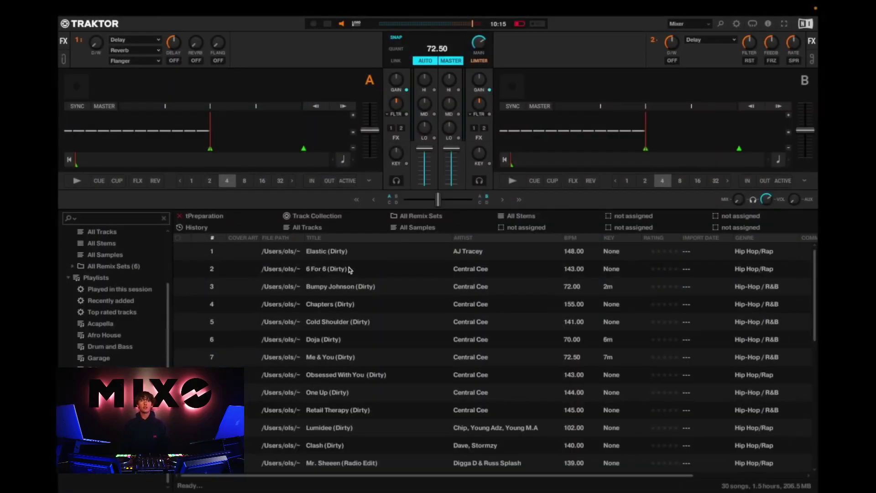
Load Elastic (Dirty) onto deck A and 6 For 6 (Dirty) onto deck B.
left_click_drag(326, 255, 197, 121)
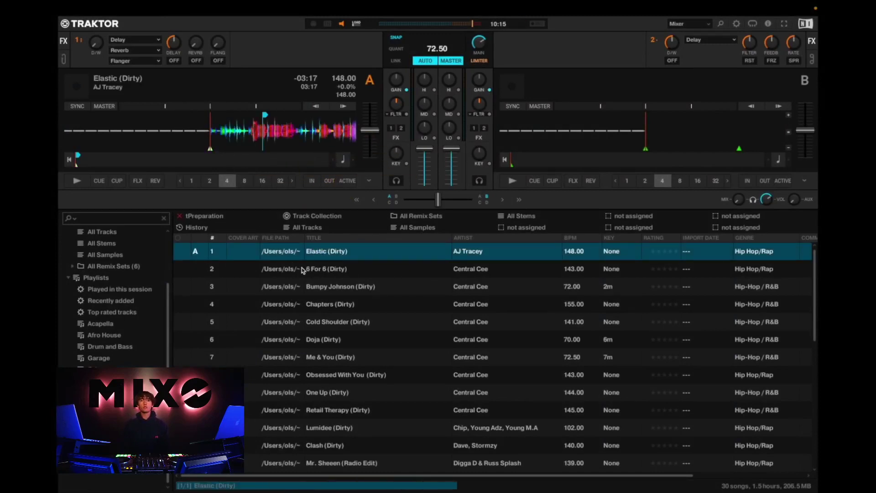
left_click_drag(305, 269, 529, 135)
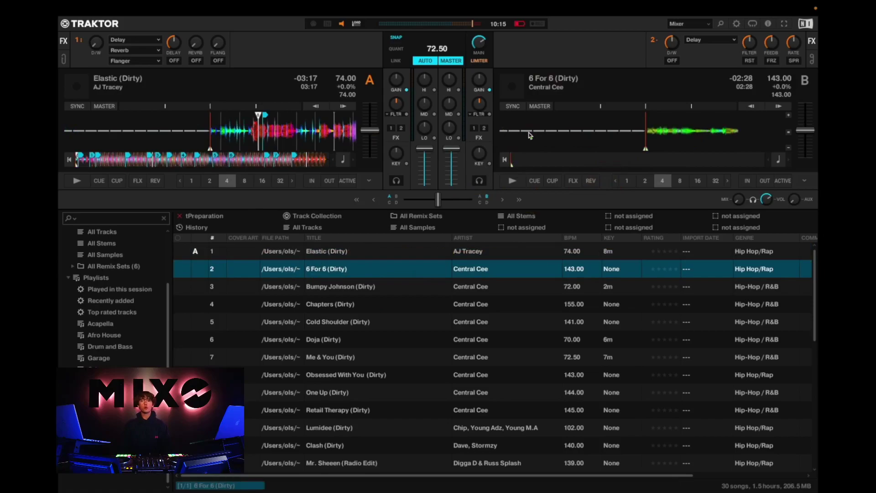